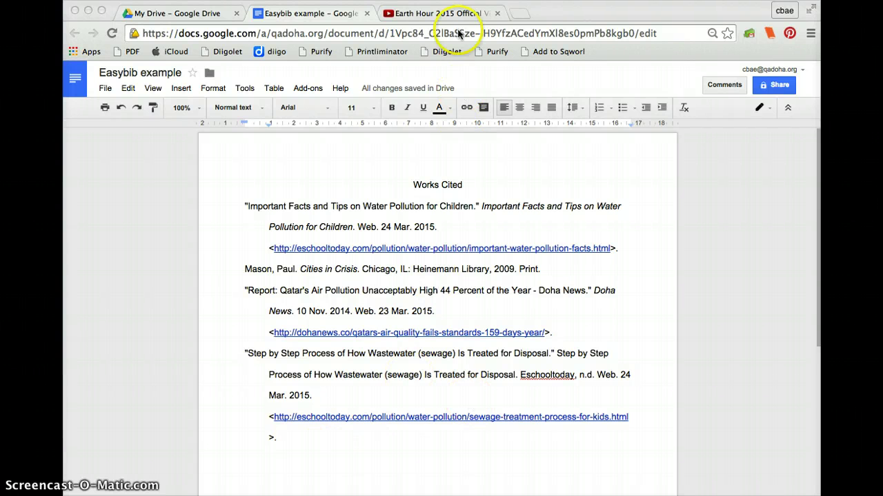
# - Switch from the Works Cited document to the YouTube tab playing 'Earth Hour 2015 Official Video'
pyautogui.click(442, 14)
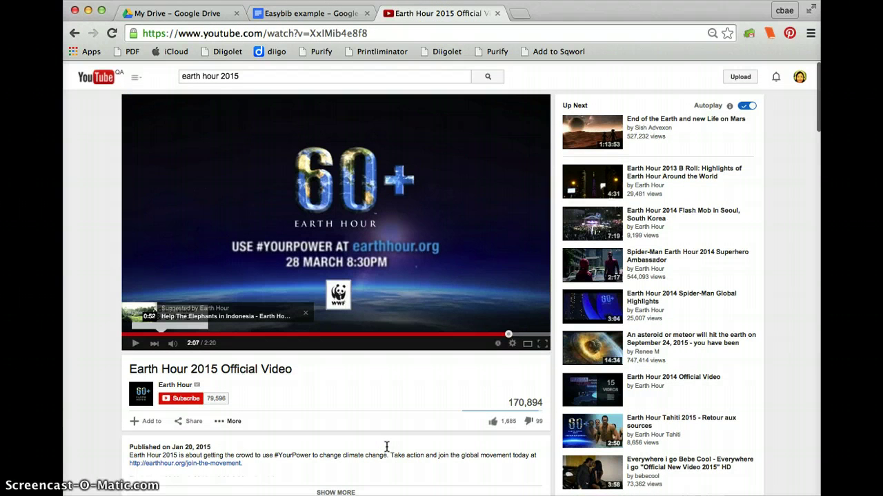
# - Scroll down the 'Earth Hour 2015 Official Video' YouTube page
pyautogui.scroll(-1, 387, 447)
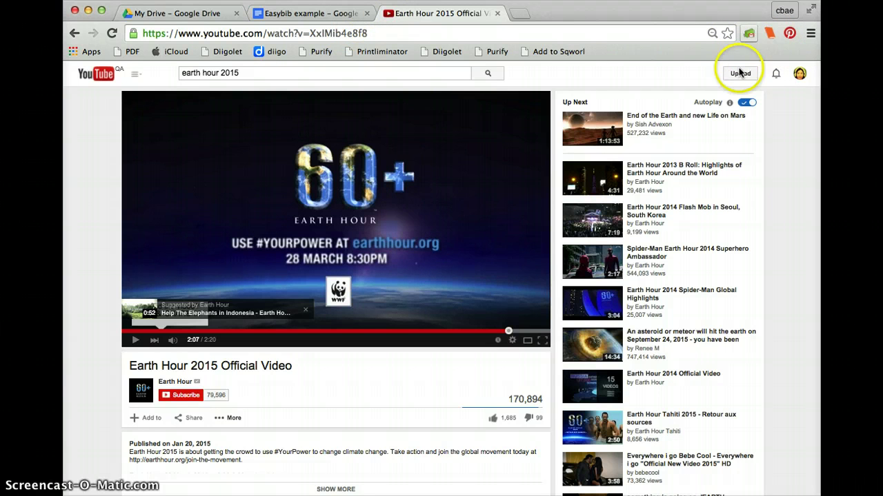
# - Start a 'Cite on EasyBib' website citation of the video page from the EasyBib extension
pyautogui.click(769, 35)
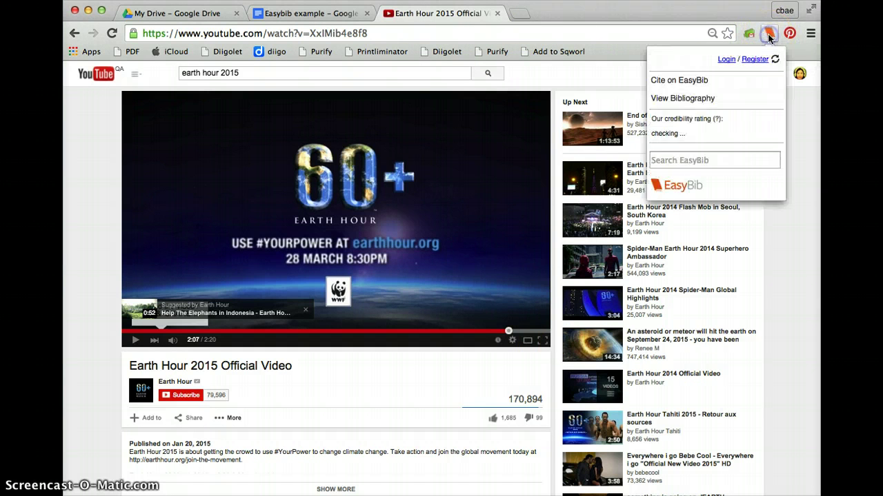
pyautogui.click(672, 86)
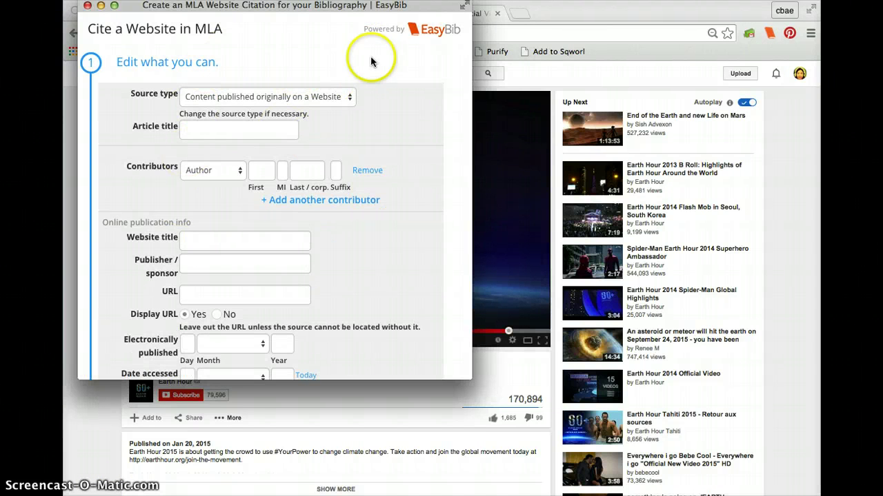
# - Pick 'Film / video found online' from EasyBib's source type list
pyautogui.click(220, 98)
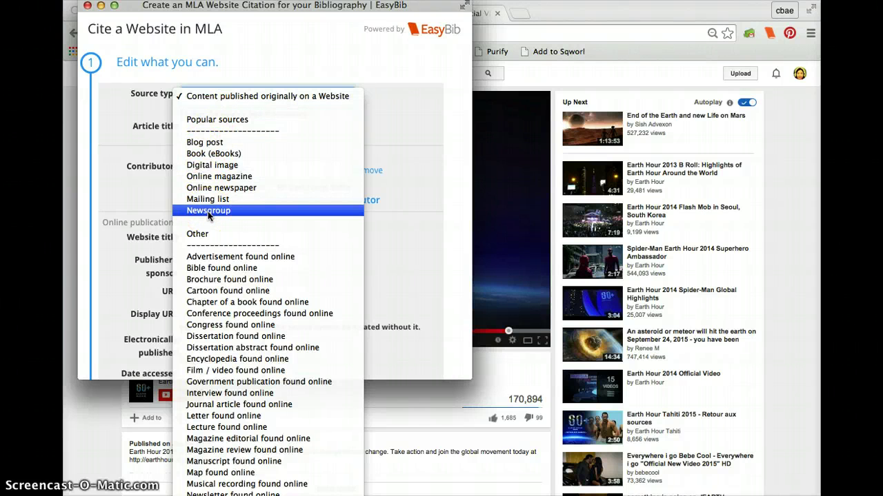
pyautogui.scroll(-3, 207, 211)
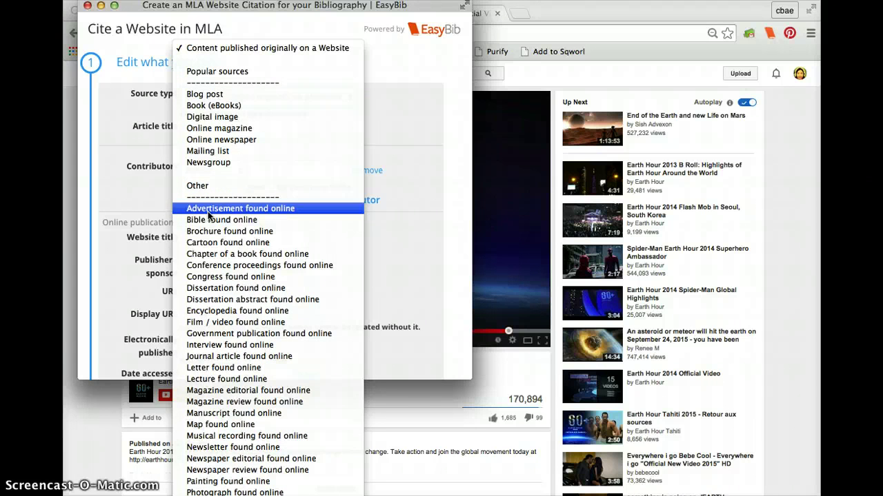
pyautogui.scroll(-2, 209, 216)
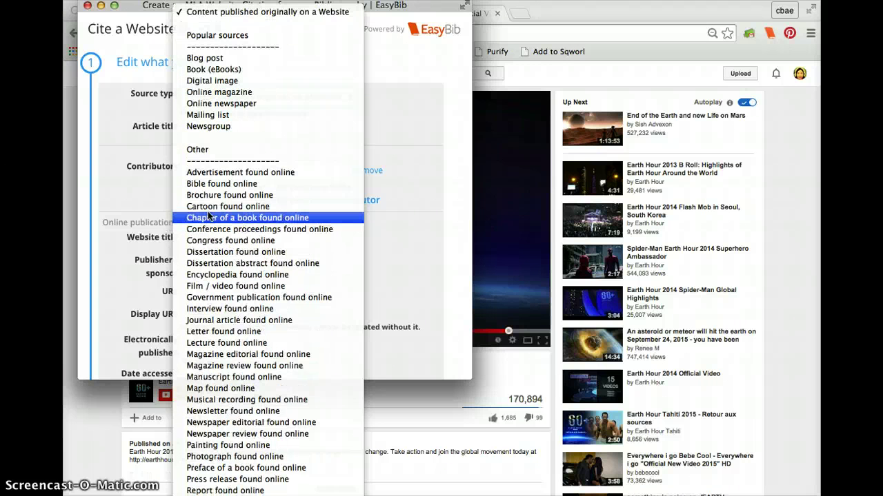
pyautogui.scroll(-2, 209, 216)
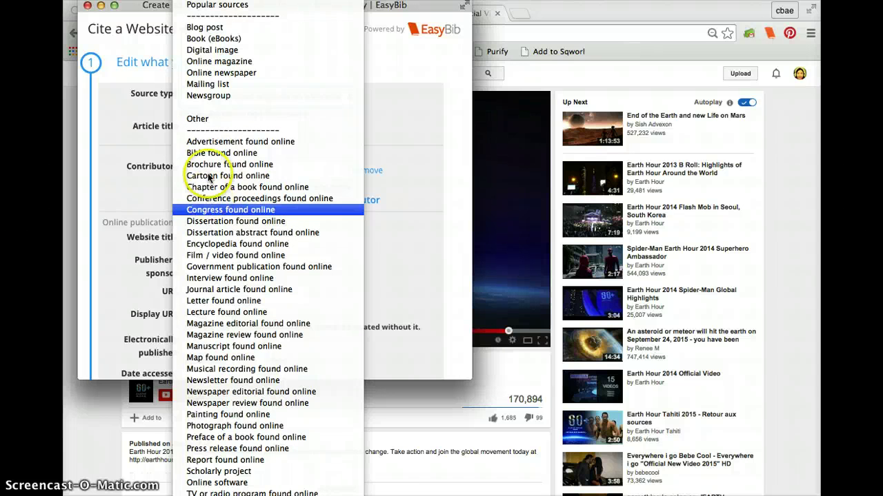
pyautogui.click(216, 147)
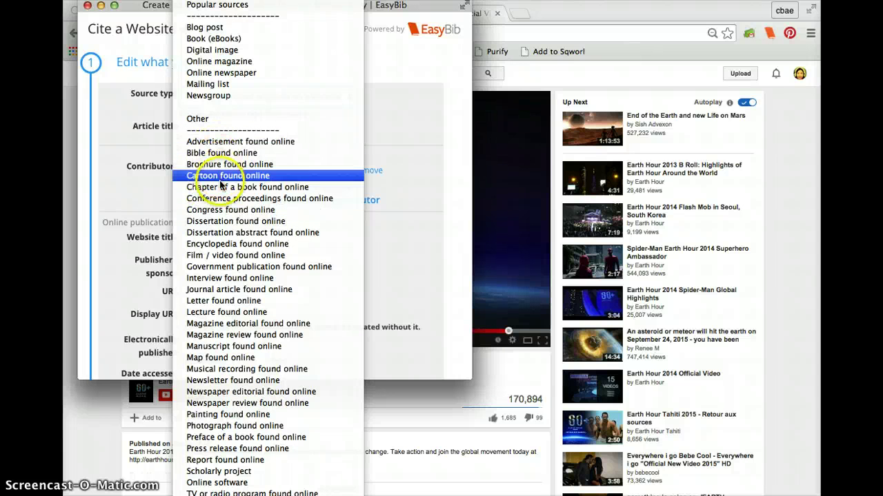
pyautogui.click(235, 255)
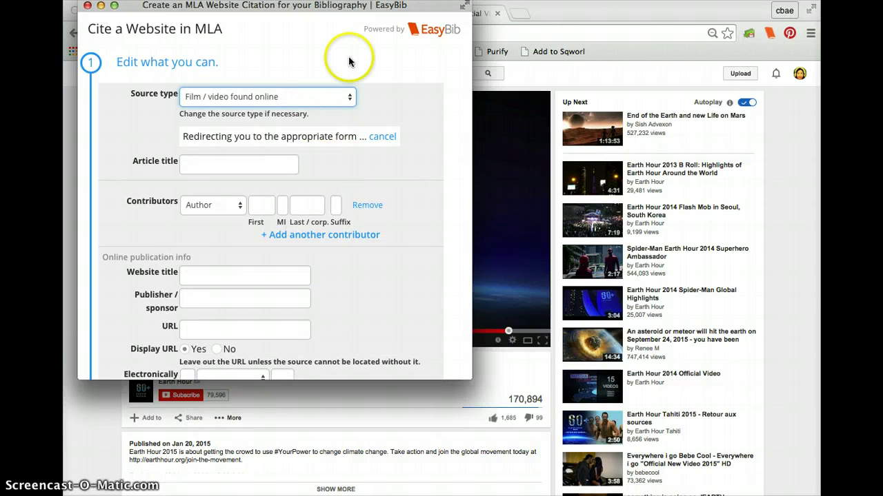
# - Move the EasyBib window to sit beside the YouTube video page
pyautogui.moveTo(391, 7); pyautogui.dragTo(764, 6)
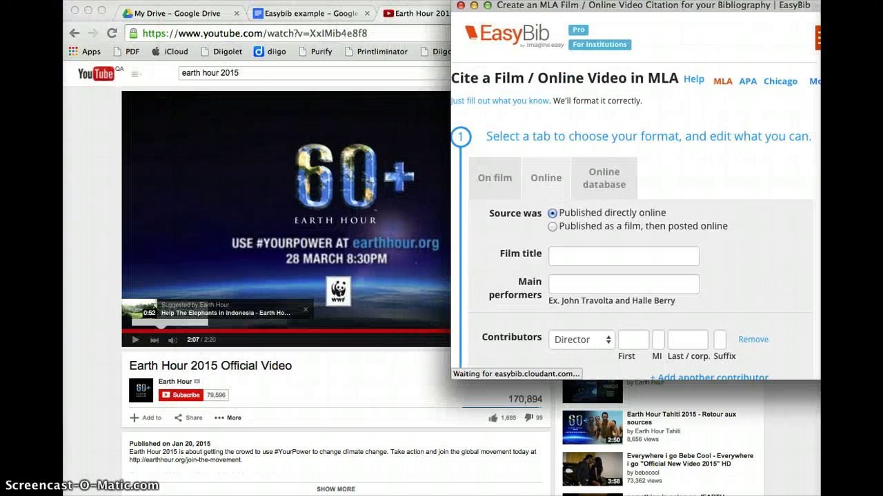
pyautogui.scroll(-2, 673, 196)
pyautogui.scroll(-1, 673, 196)
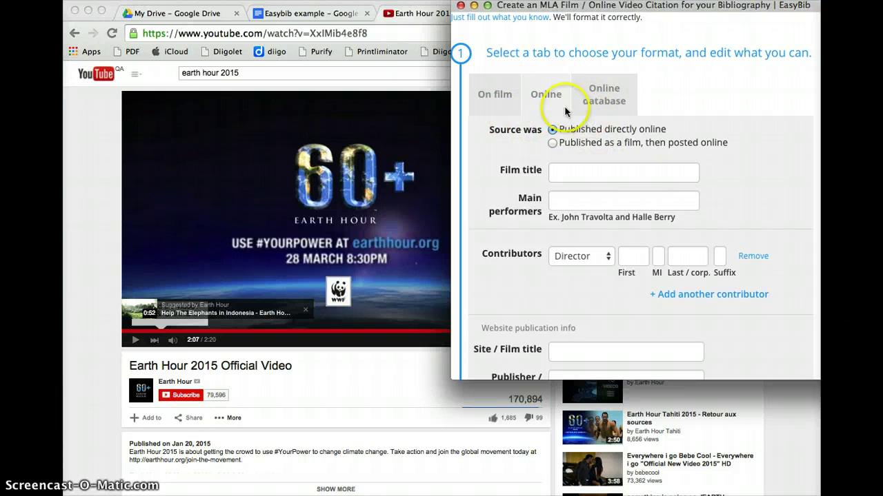
# - Compare the On film and Online database formats, then settle on the Online format
pyautogui.click(486, 96)
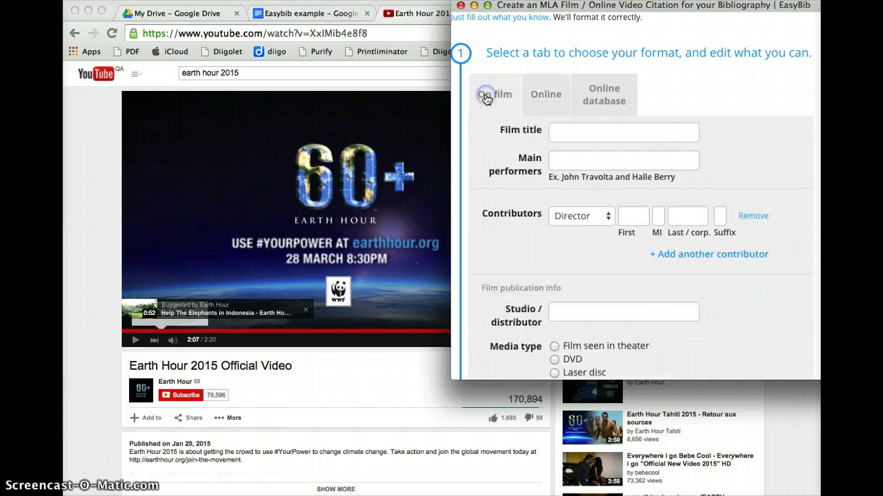
pyautogui.click(547, 94)
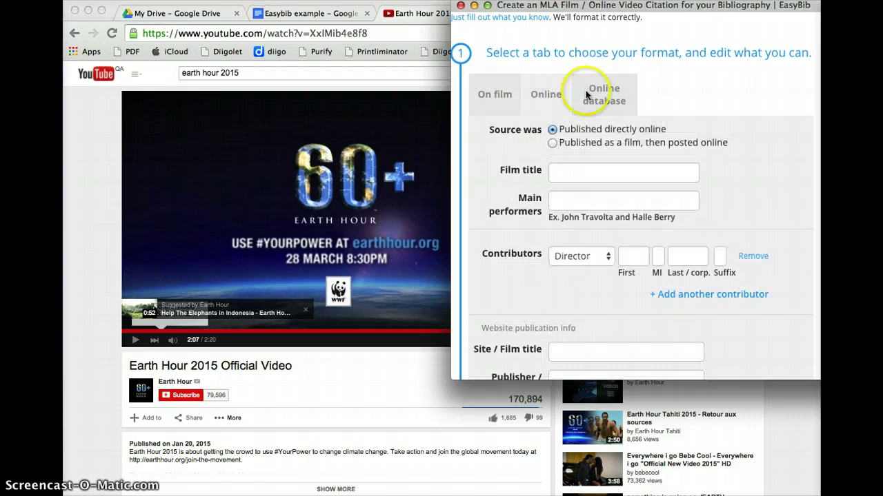
pyautogui.click(621, 99)
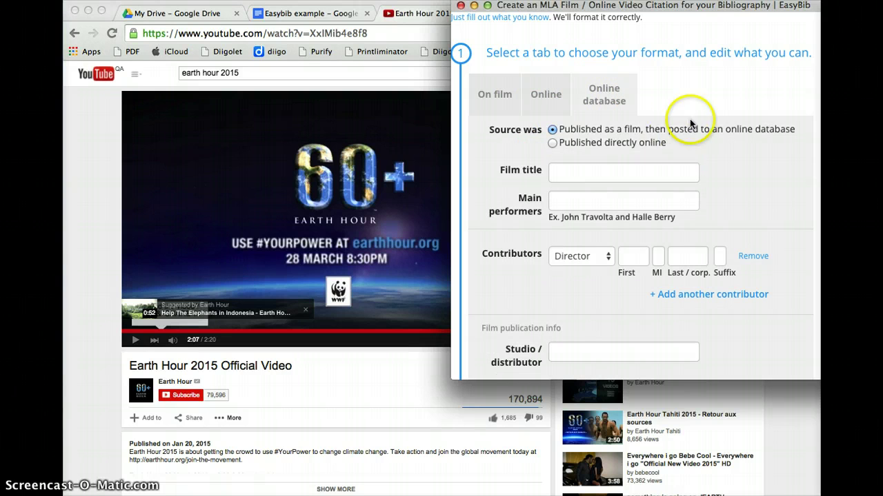
pyautogui.click(545, 98)
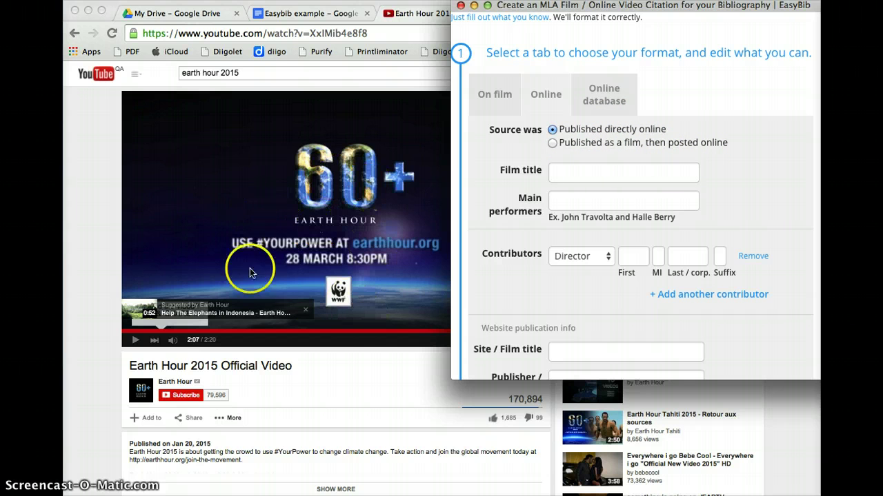
pyautogui.click(374, 379)
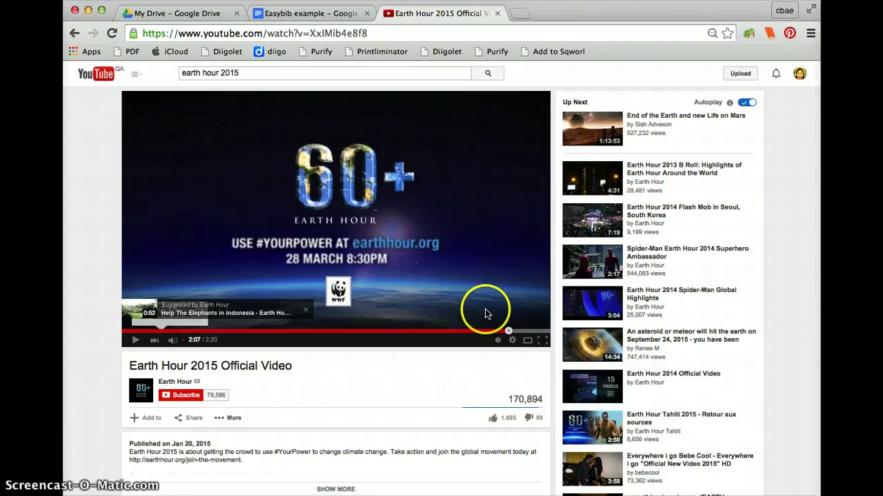
pyautogui.press('super+grave')
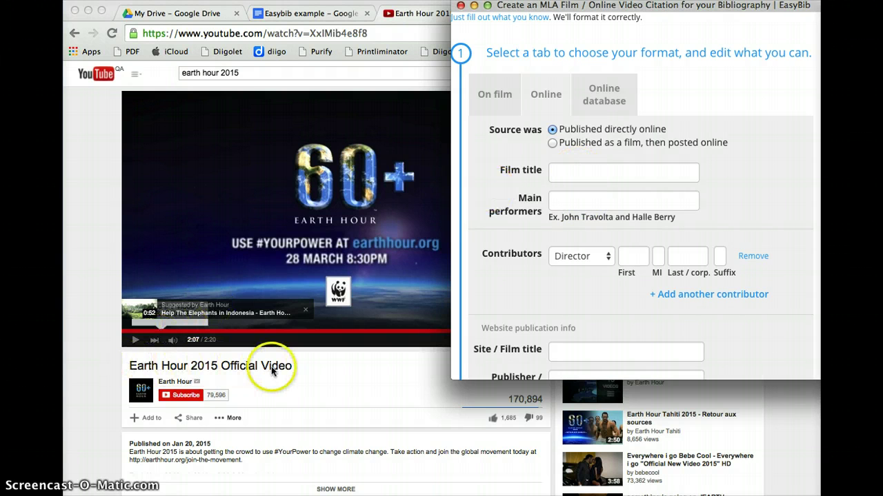
# - Set the Film title to 'Earth Hour 2015 Official Video' using the autocomplete suggestion
pyautogui.click(624, 171)
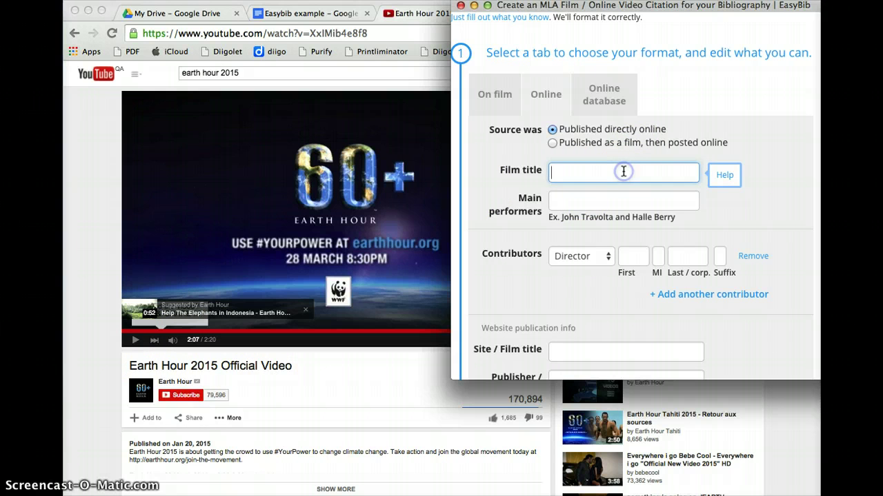
pyautogui.write('Ear')
pyautogui.press('Down')
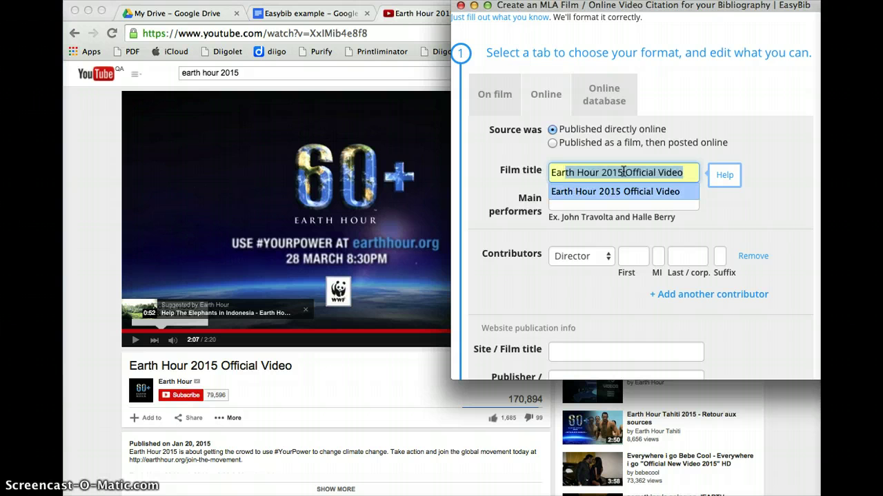
pyautogui.press('Return')
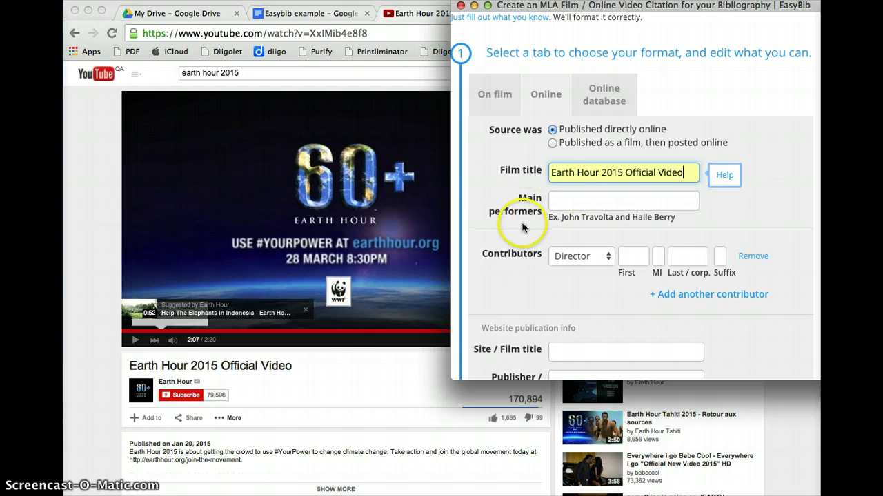
# - Expand the YouTube video's description to show its credits
pyautogui.scroll(-3, 325, 387)
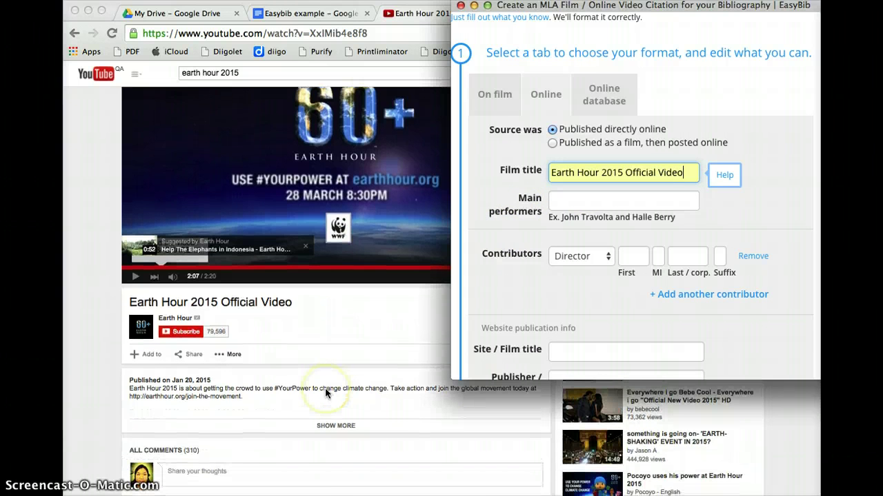
pyautogui.click(335, 424)
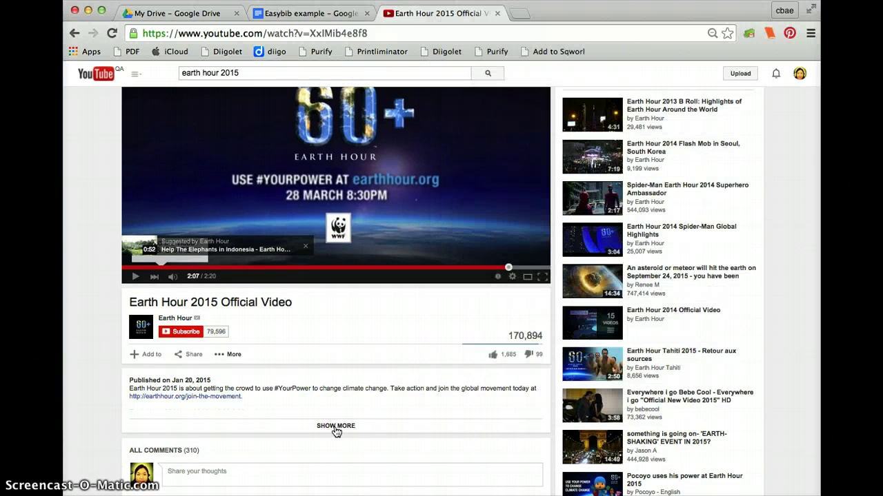
pyautogui.click(335, 426)
pyautogui.scroll(-3, 343, 369)
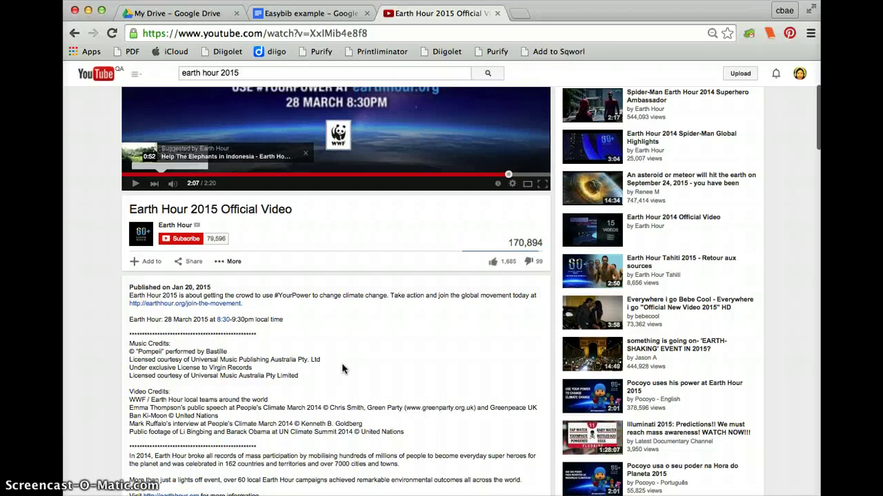
pyautogui.click(159, 347)
pyautogui.scroll(-3, 245, 346)
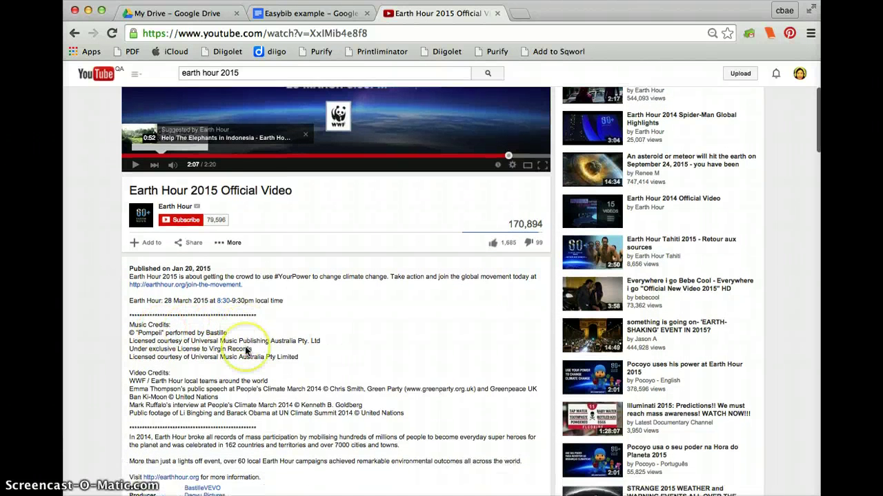
pyautogui.scroll(-1, 213, 333)
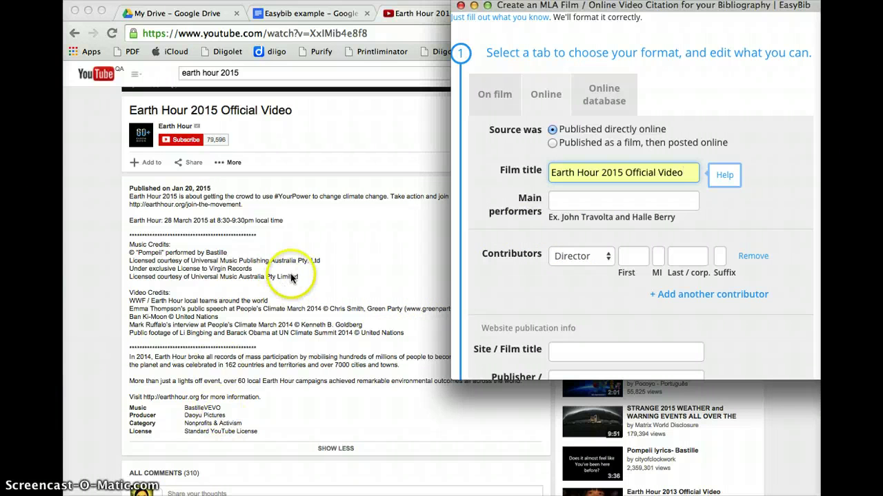
pyautogui.scroll(-3, 282, 276)
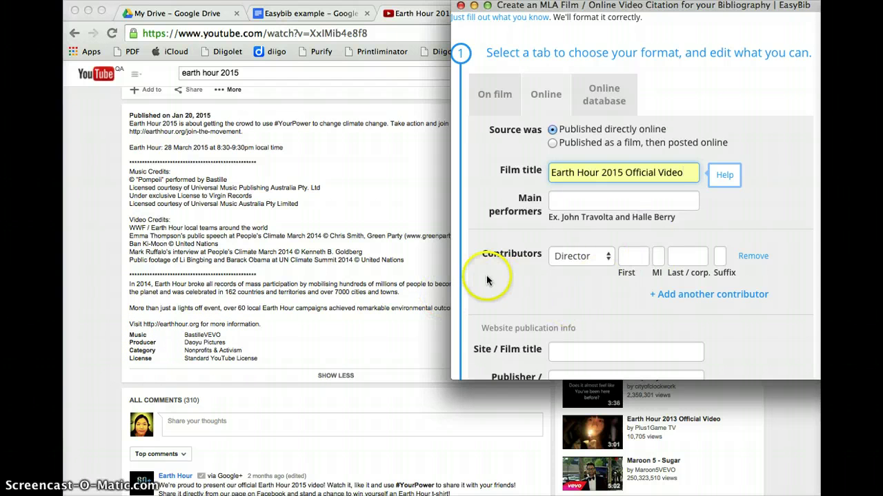
# - Change the contributor role to Producer and enter Daoyu Pictures as the producer
pyautogui.click(582, 260)
pyautogui.click(584, 269)
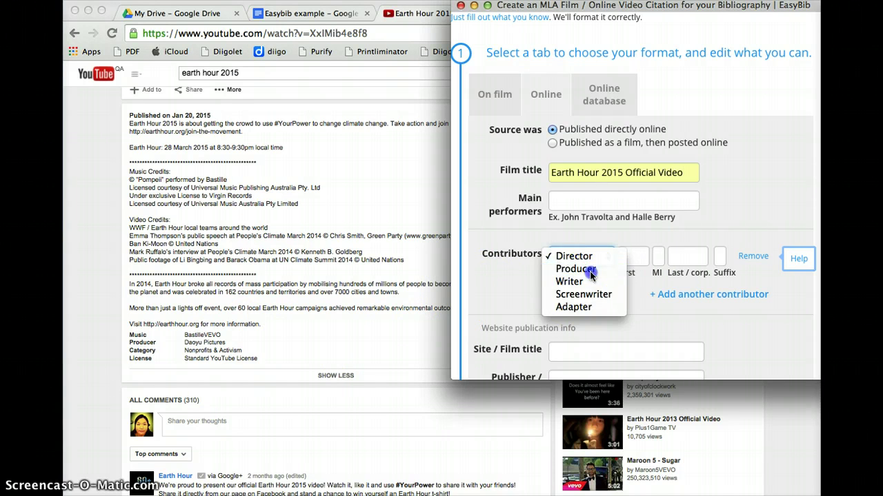
pyautogui.click(635, 256)
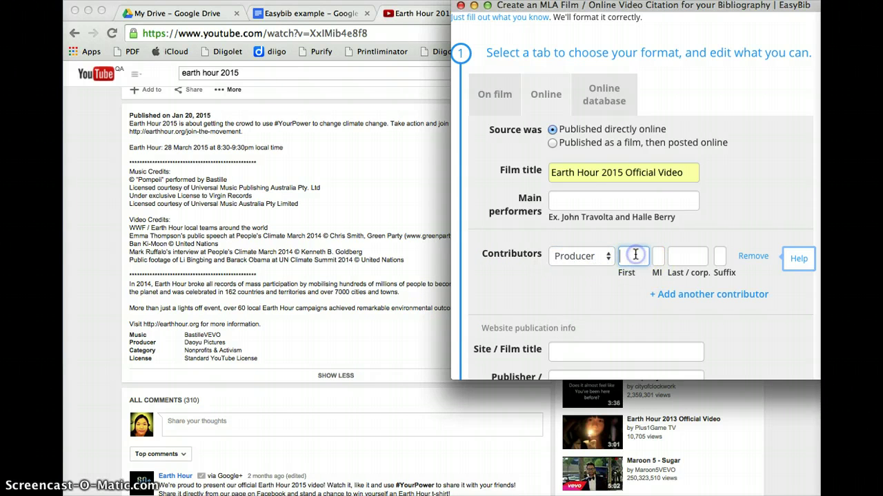
pyautogui.click(639, 260)
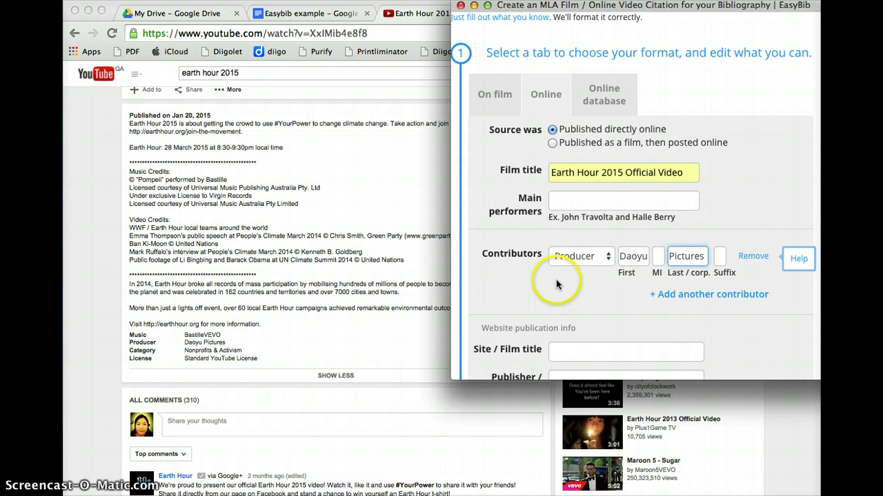
pyautogui.scroll(-3, 559, 279)
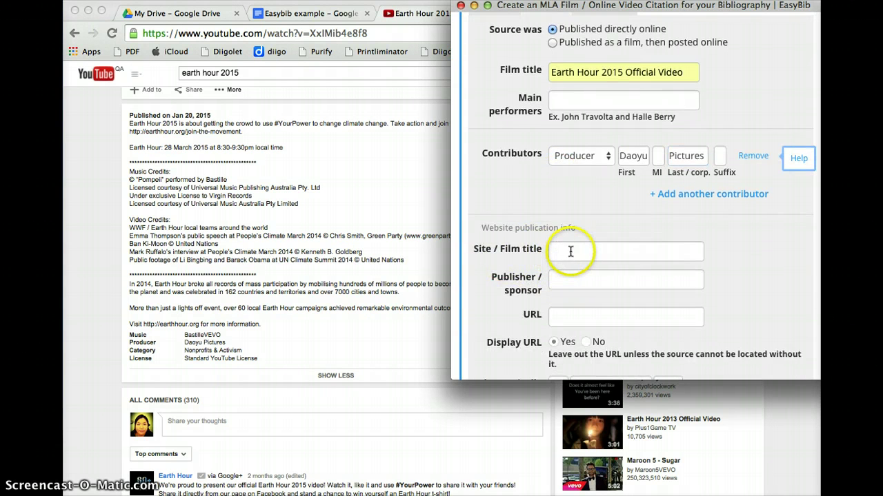
# - Enter Youtube.com as the site title and Youtube as the publisher
pyautogui.click(570, 252)
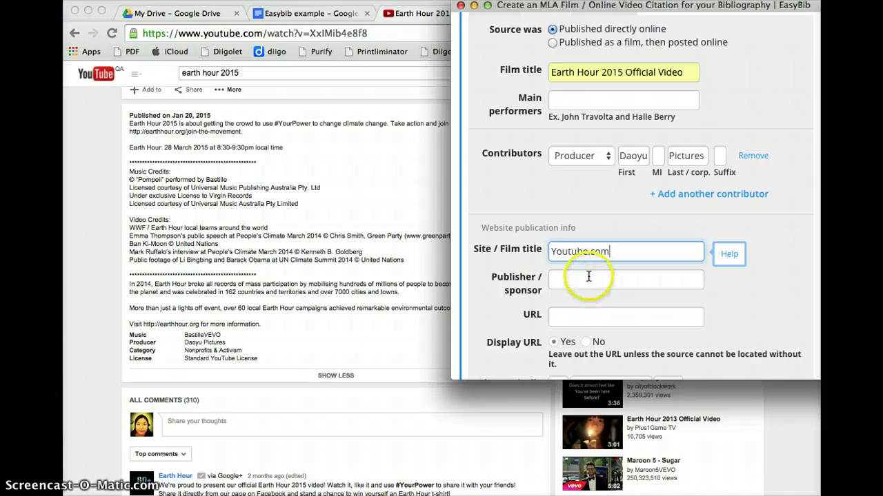
pyautogui.click(588, 278)
pyautogui.scroll(-10, 357, 295)
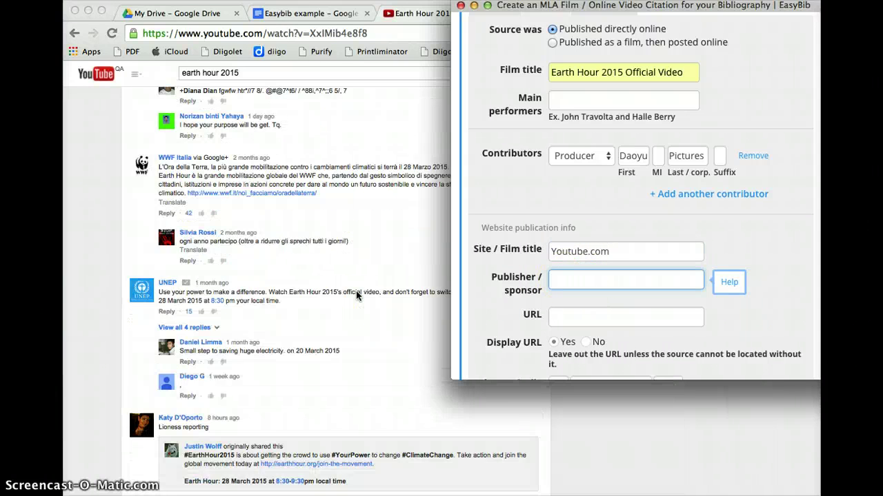
pyautogui.scroll(-15, 357, 293)
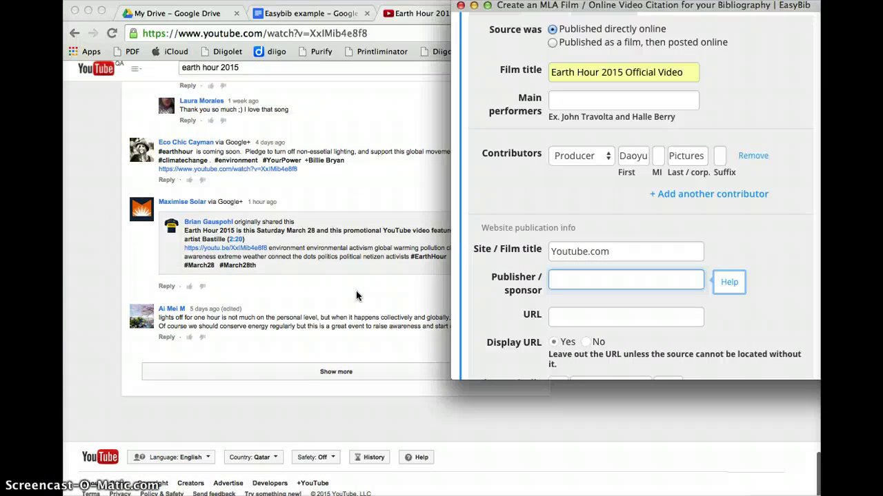
pyautogui.scroll(20, 356, 295)
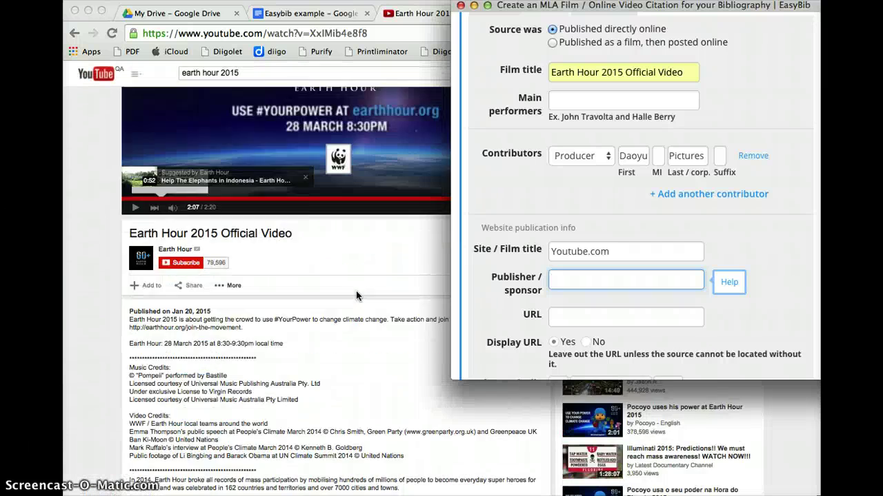
pyautogui.scroll(4, 356, 295)
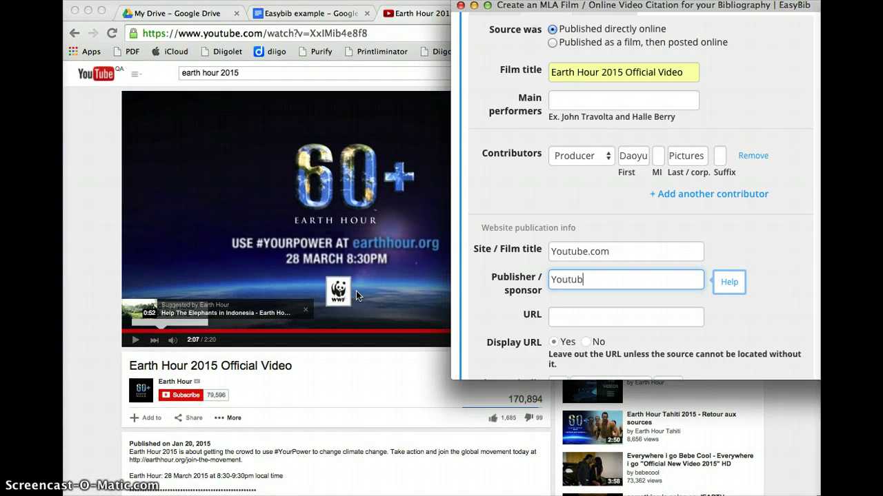
pyautogui.write('e')
# - Copy the video's web address from the address bar and paste it as the URL
pyautogui.click(229, 37)
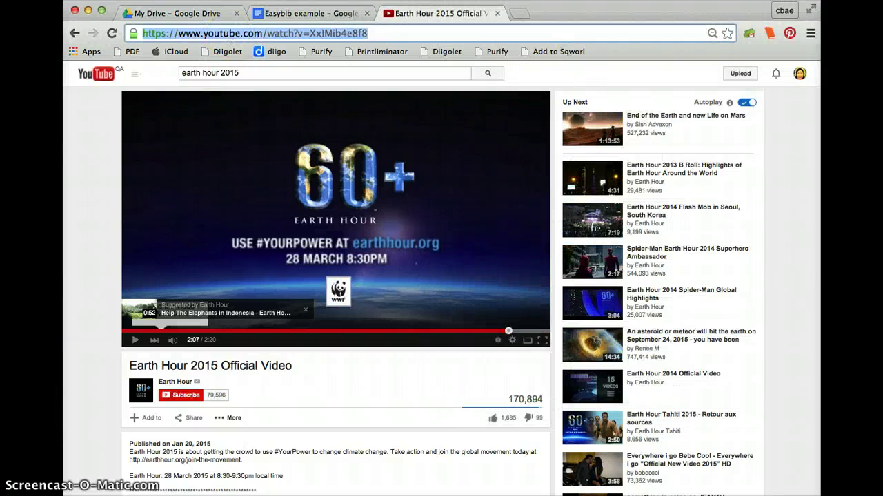
pyautogui.press('super+grave')
pyautogui.click(597, 321)
pyautogui.write('https://www.youtube.com/watch?v=XxlMib4e8f8')
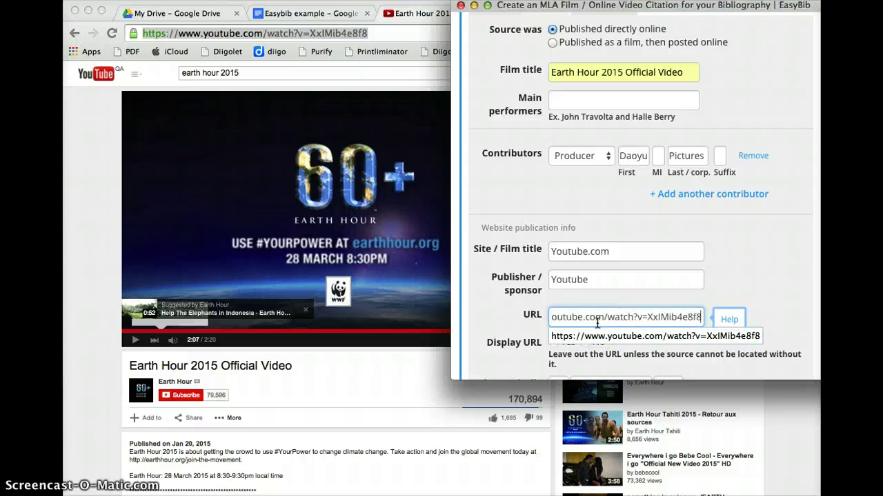
pyautogui.scroll(-3, 613, 250)
pyautogui.click(642, 259)
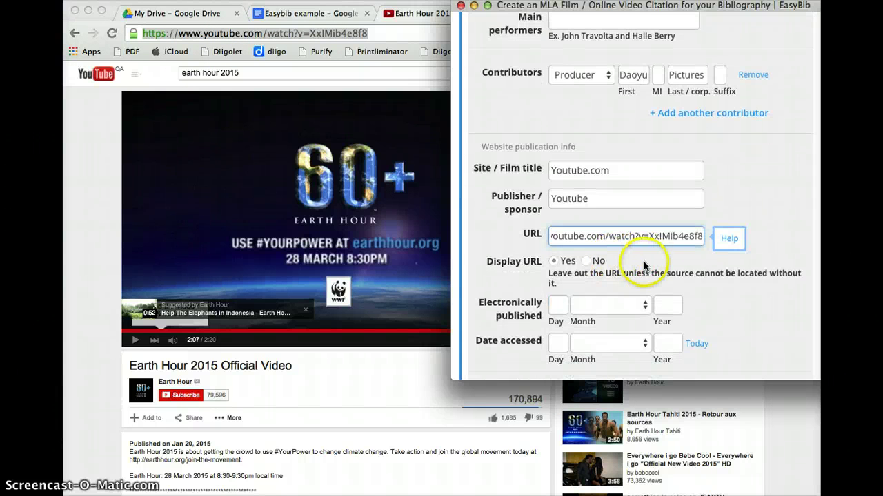
pyautogui.click(642, 258)
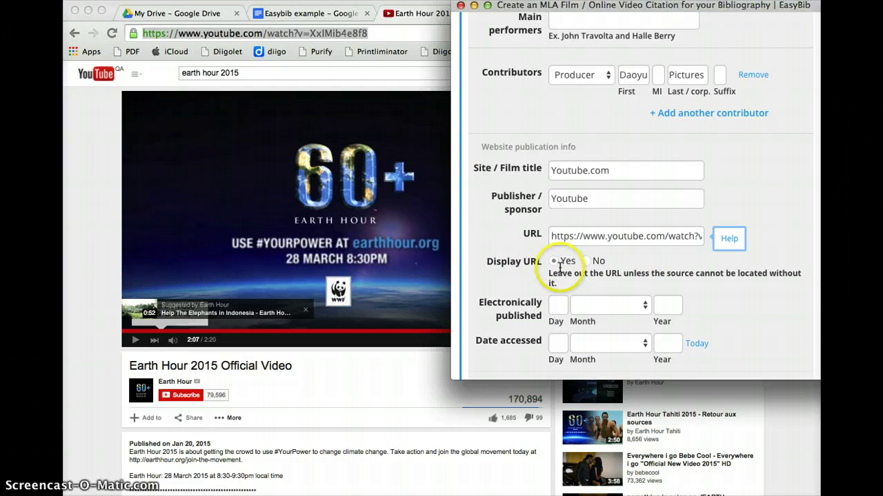
pyautogui.scroll(-2, 560, 269)
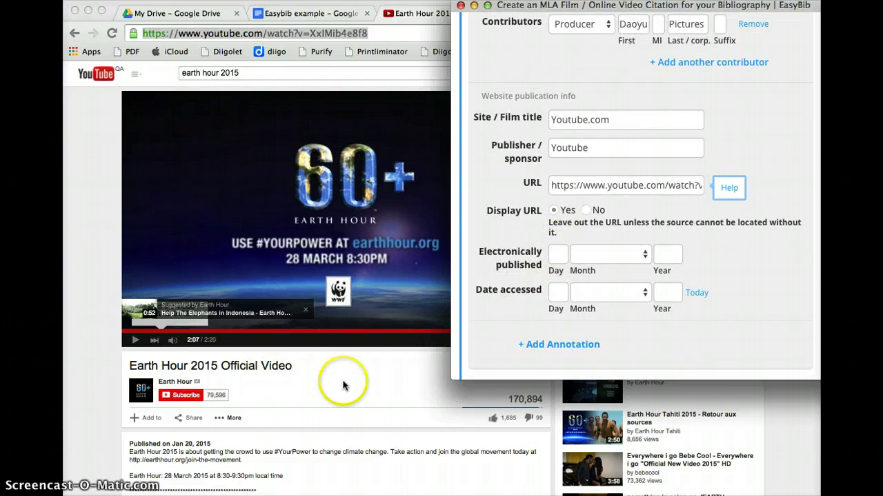
# - Set the electronically published date to 20 January 2015
pyautogui.scroll(-5, 272, 358)
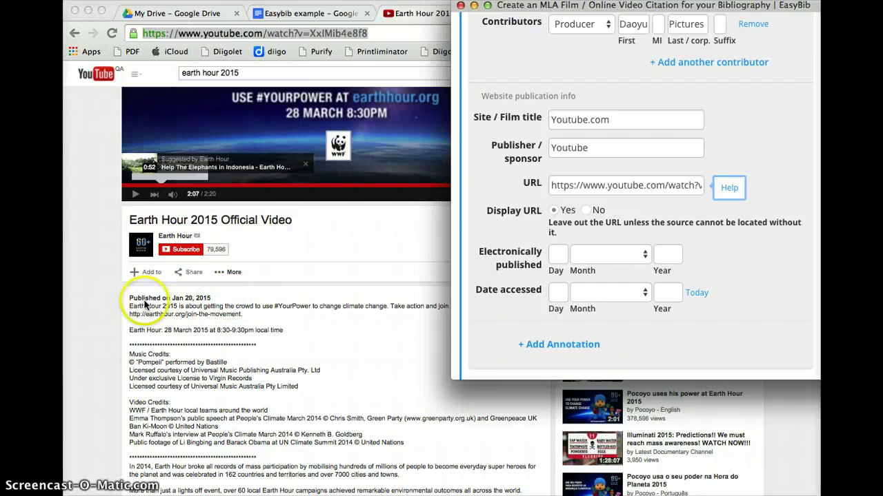
pyautogui.click(603, 255)
pyautogui.click(605, 272)
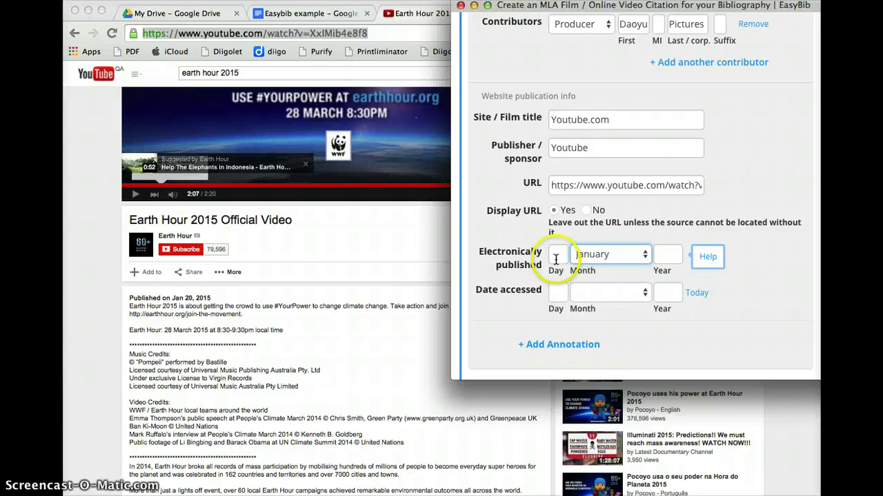
pyautogui.write('20')
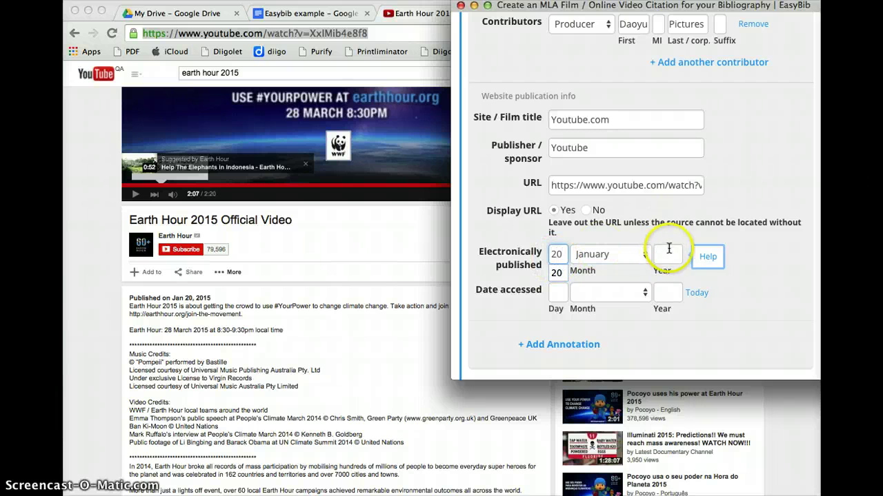
pyautogui.click(669, 252)
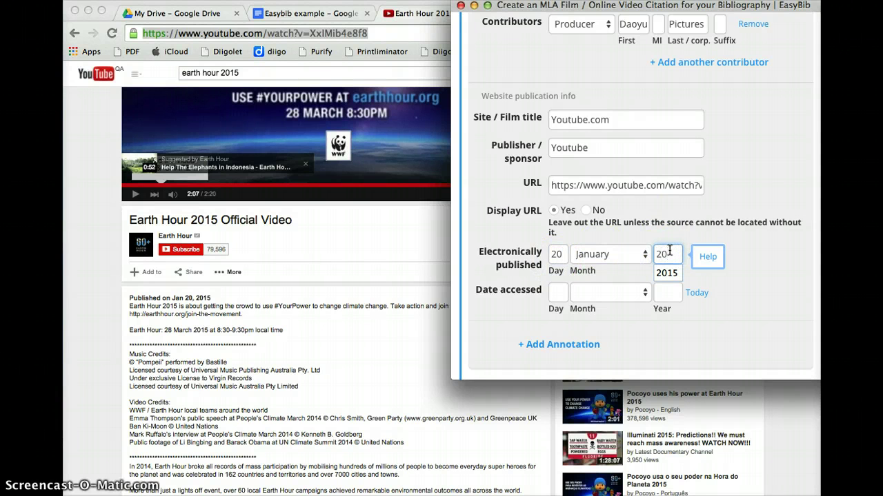
pyautogui.click(755, 297)
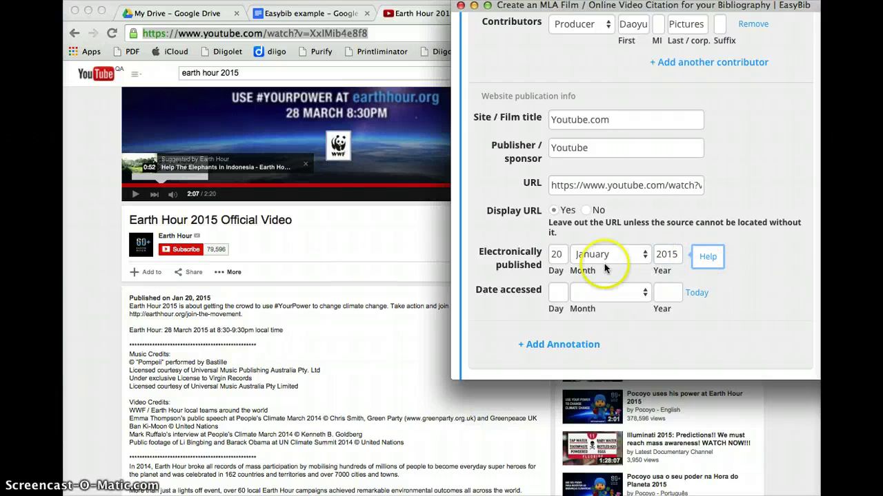
# - Fill Date accessed with today's date, 25 March 2015
pyautogui.click(696, 293)
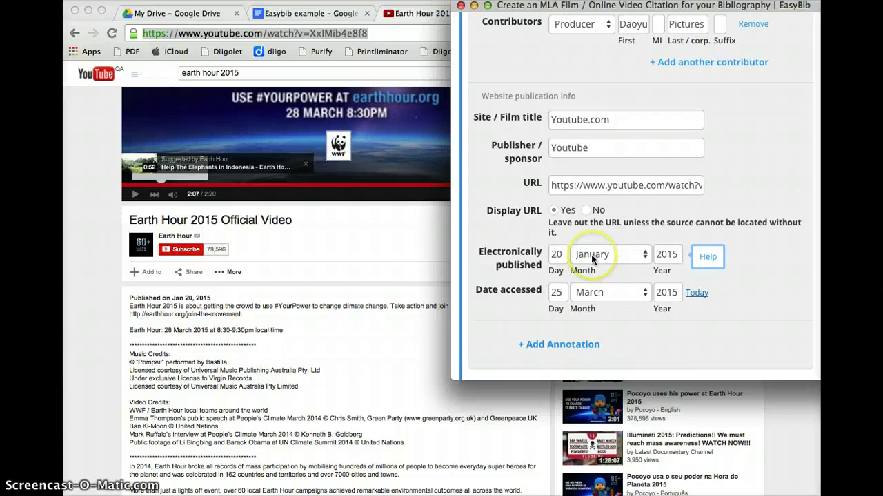
pyautogui.scroll(-5, 591, 257)
pyautogui.scroll(10, 591, 259)
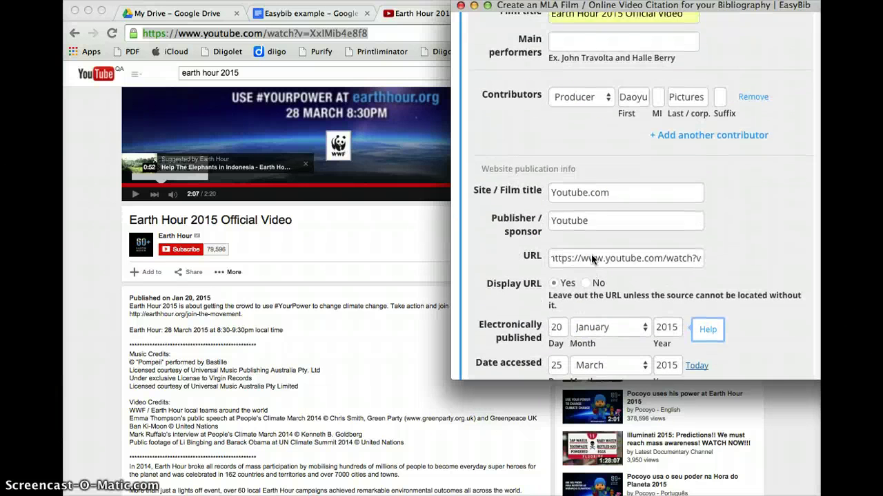
pyautogui.scroll(-10, 591, 260)
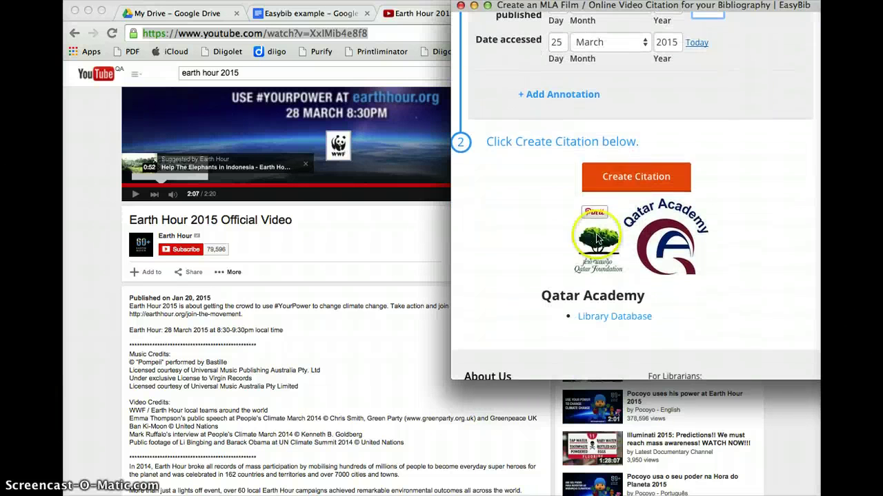
# - Create the Earth Hour video's MLA citation with the Create Citation button
pyautogui.click(644, 178)
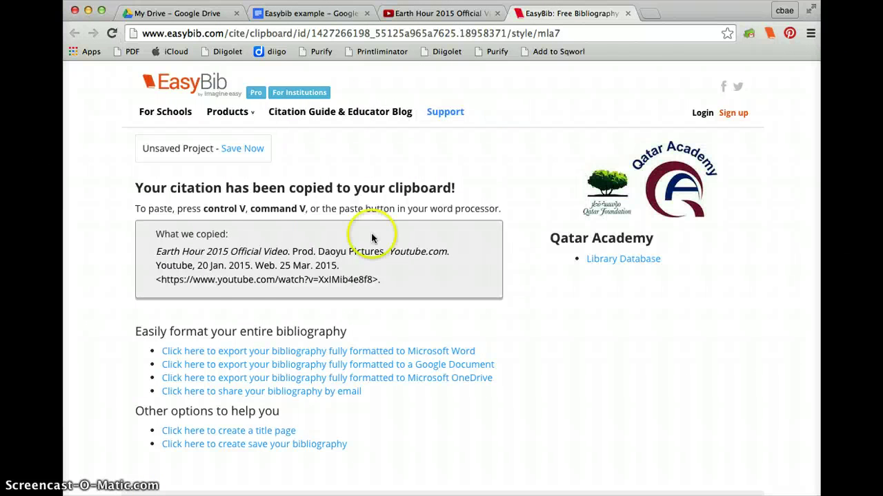
# - Paste the Earth Hour video citation below the last entry of the Works Cited list
pyautogui.click(297, 14)
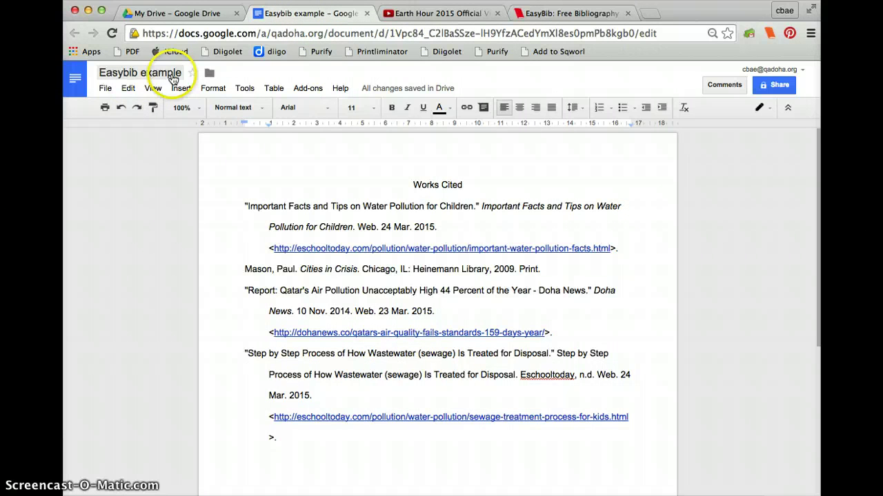
pyautogui.scroll(-2, 366, 342)
pyautogui.click(301, 419)
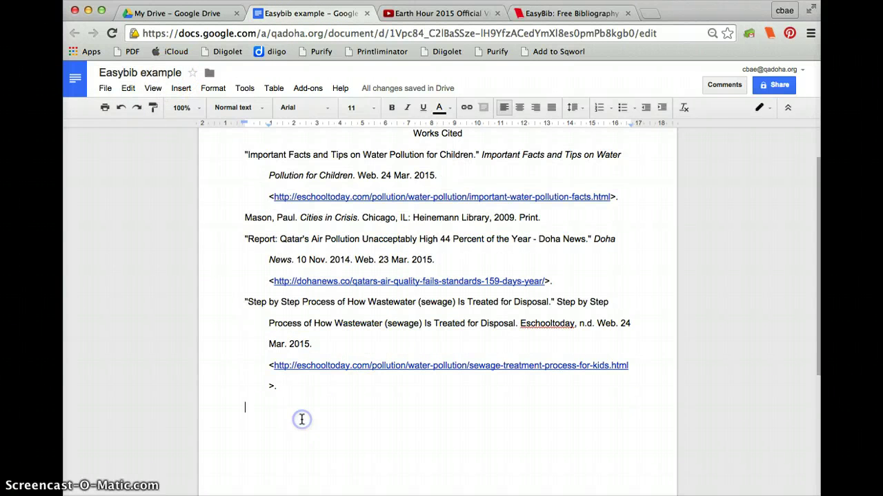
pyautogui.write('Earth Hour 2015 Official Video. Prod. Daoyu Pictures. Youtube.com. Youtube, 20 Jan. 2015. Web. 25 Mar. 2015. <https://www.youtube.com/watch?v=XxIMib4e8f8>.')
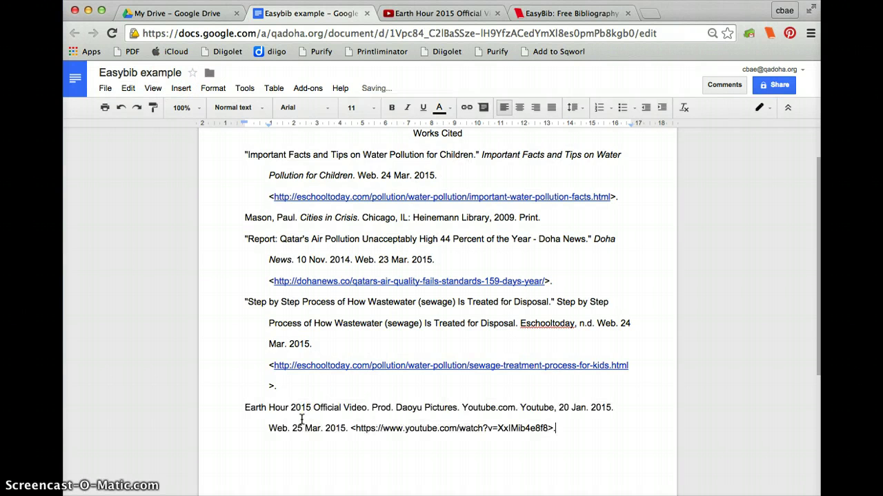
pyautogui.scroll(2, 342, 331)
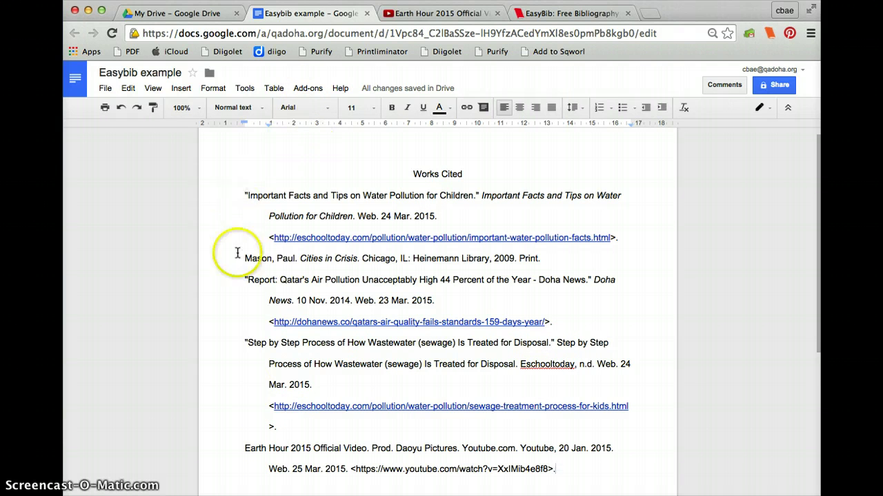
# - Move the Earth Hour citation to the top of the list, before the first citation
pyautogui.click(242, 448)
pyautogui.moveTo(241, 448); pyautogui.dragTo(597, 469)
pyautogui.press('super+c')
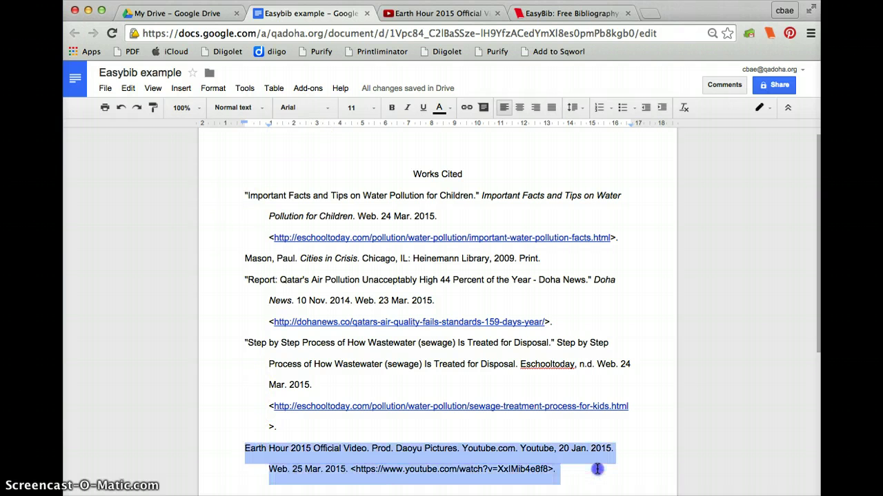
pyautogui.press('BackSpace')
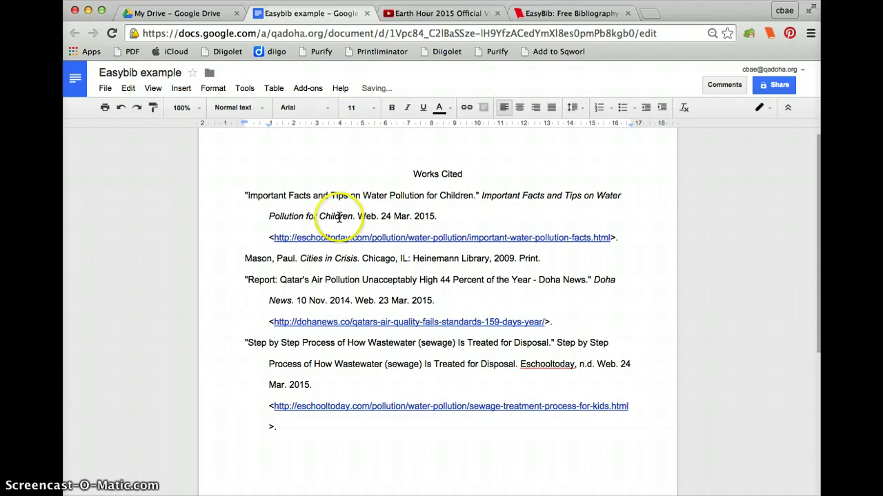
pyautogui.click(237, 196)
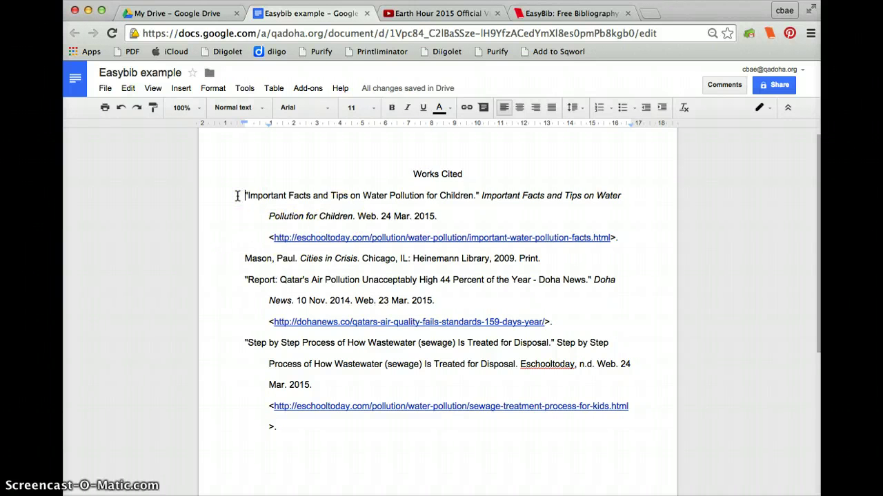
pyautogui.press('super+v')
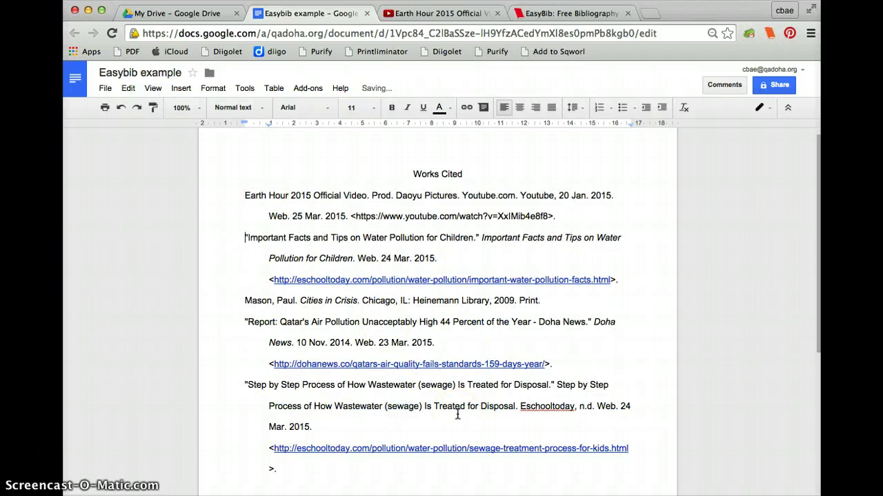